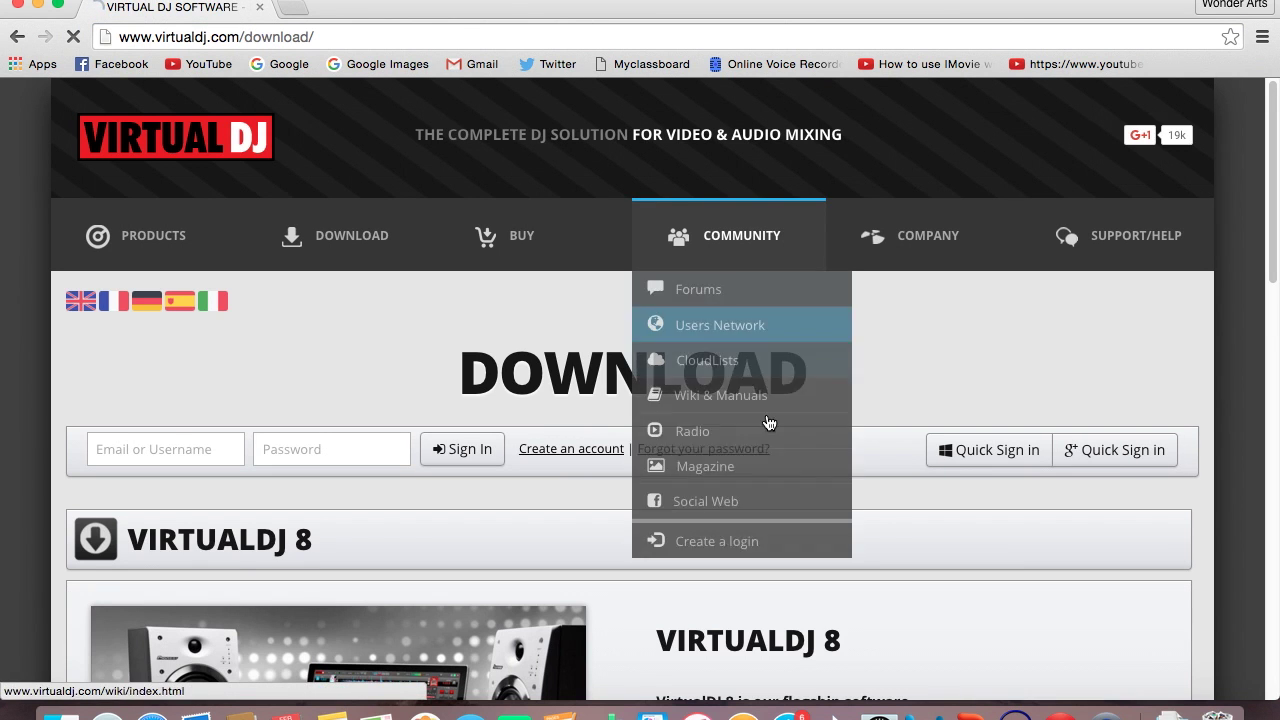
# Choose the Mac version of VirtualDJ 8 on the download page
pyautogui.scroll(-5, 577, 557)
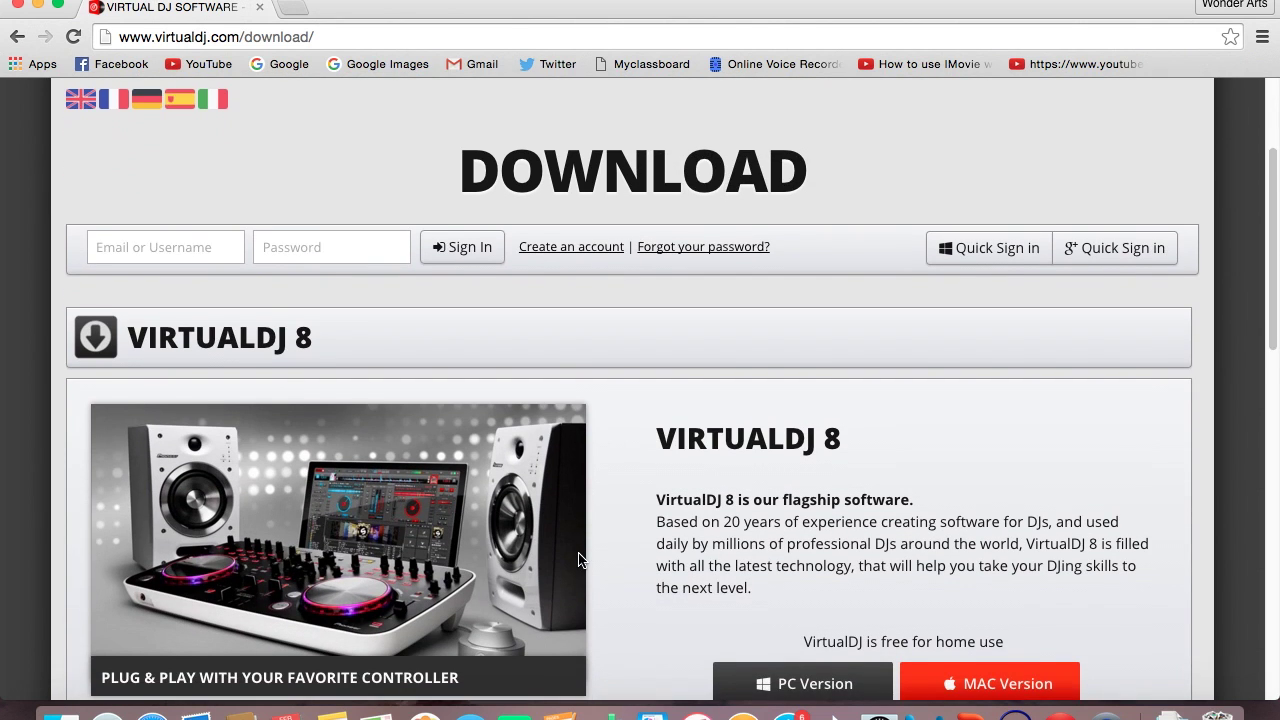
pyautogui.scroll(-5, 578, 556)
pyautogui.scroll(1, 579, 552)
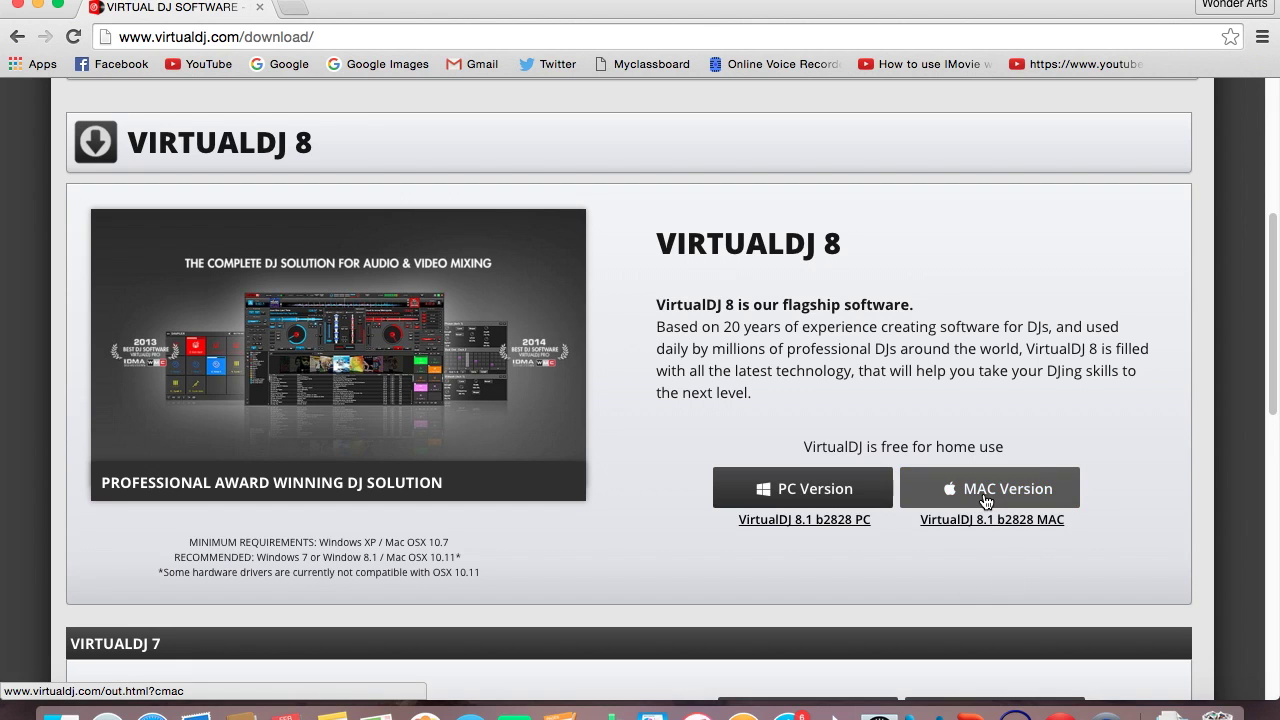
pyautogui.click(986, 500)
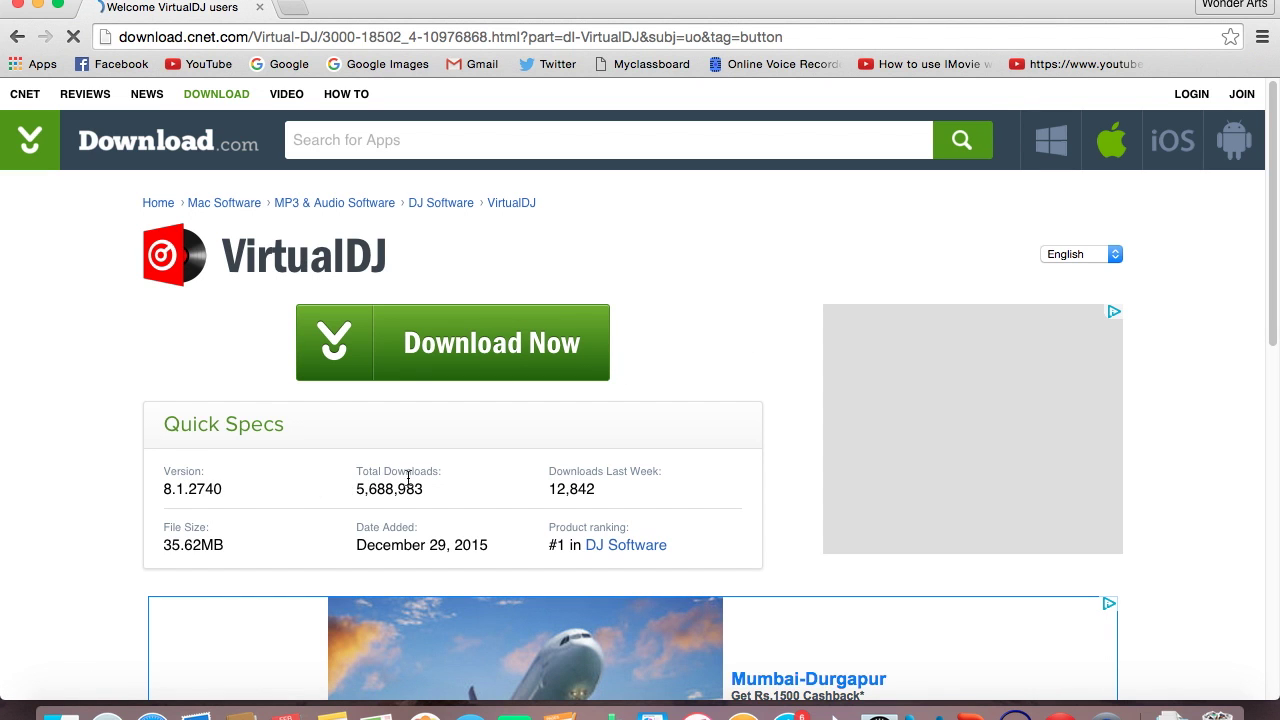
# Start downloading install_virtualdj_osx_v8.1.2587.pkg from Download.com into Downloads
pyautogui.scroll(-2, 677, 483)
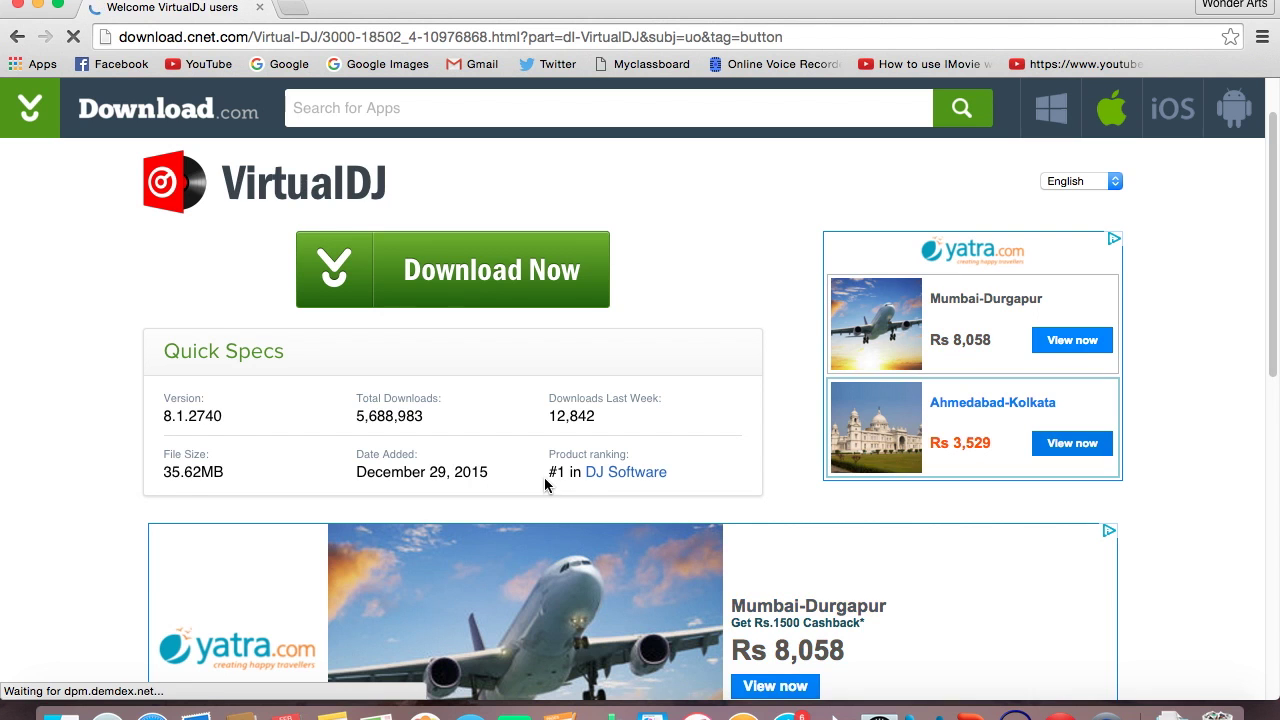
pyautogui.scroll(-5, 505, 452)
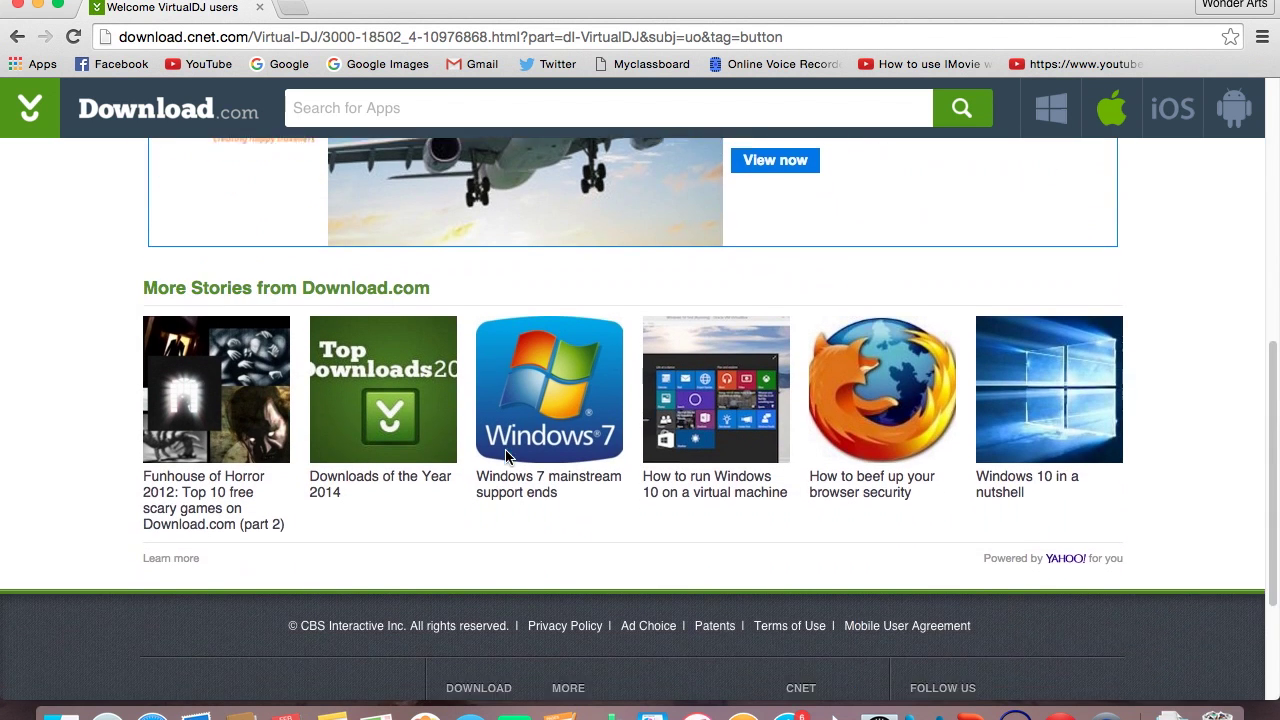
pyautogui.scroll(-3, 505, 455)
pyautogui.scroll(15, 505, 457)
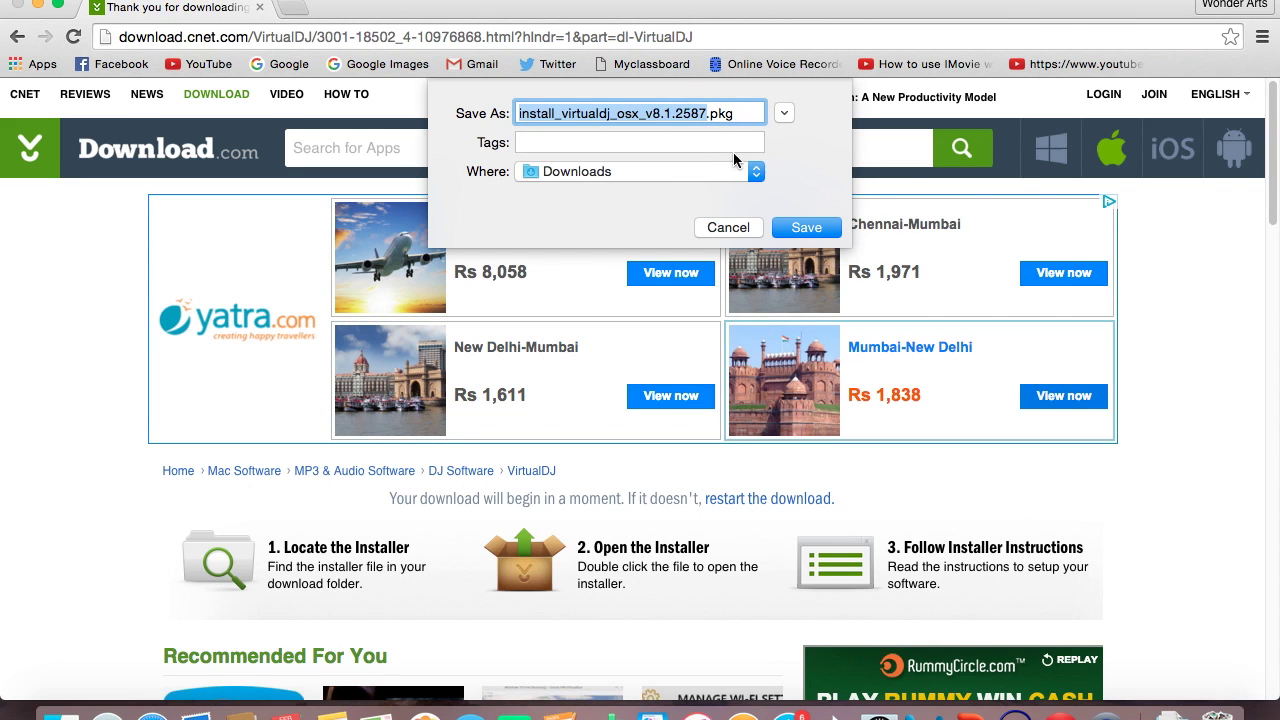
pyautogui.click(806, 228)
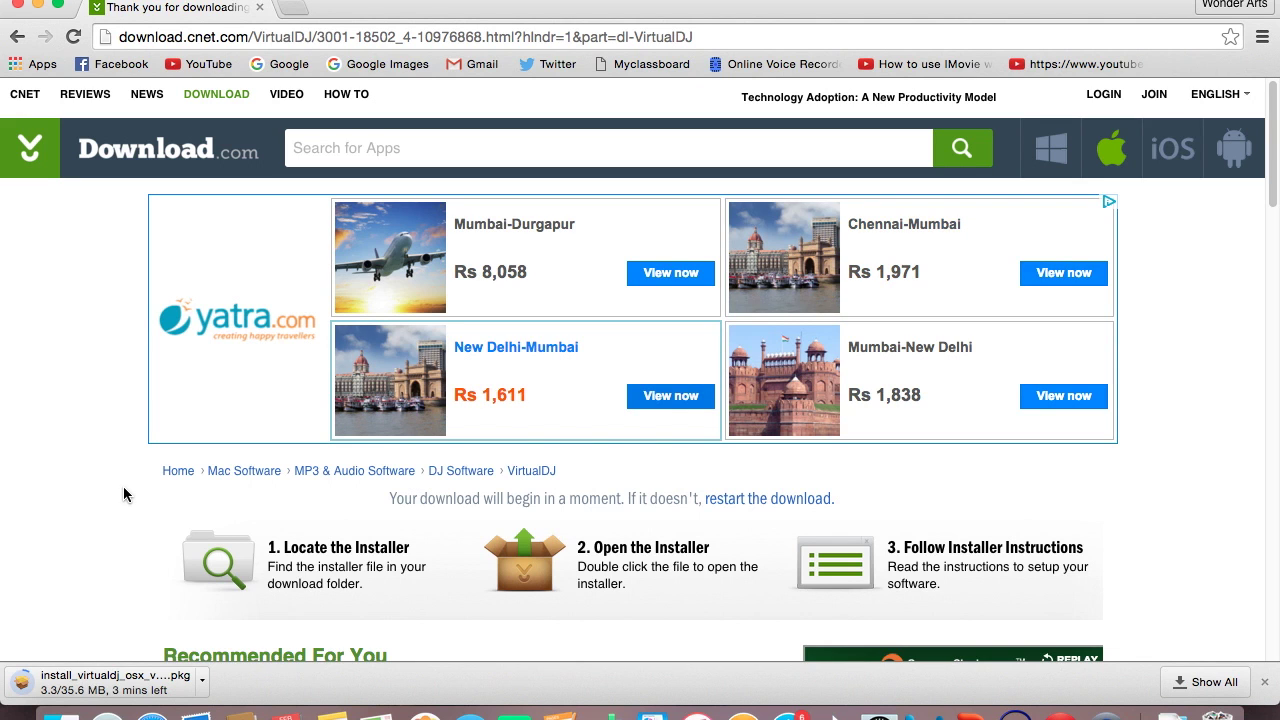
# Save the installer package to Downloads and let all 35.6 MB finish downloading
pyautogui.scroll(-4, 123, 490)
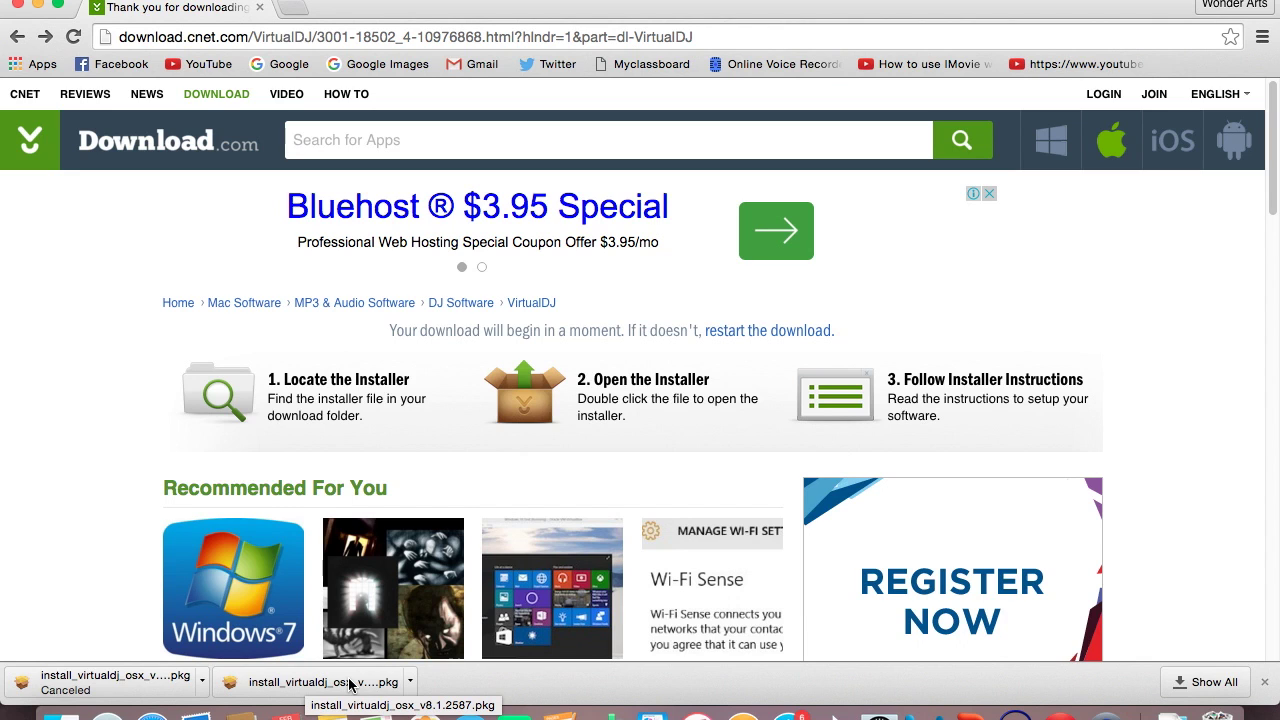
pyautogui.click(1262, 36)
# Launch the downloaded install_virtualdj_osx_v8.1.2587.pkg and continue past the installer introduction
pyautogui.moveTo(1103, 163)
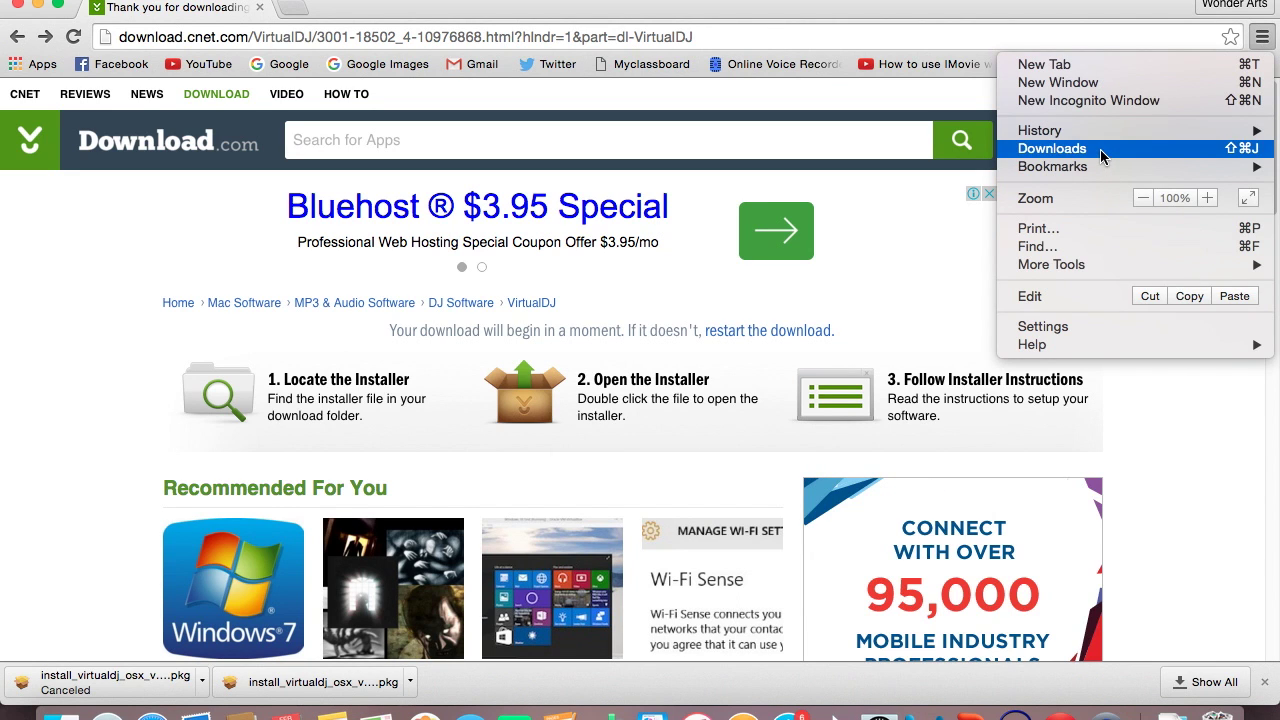
pyautogui.click(1211, 441)
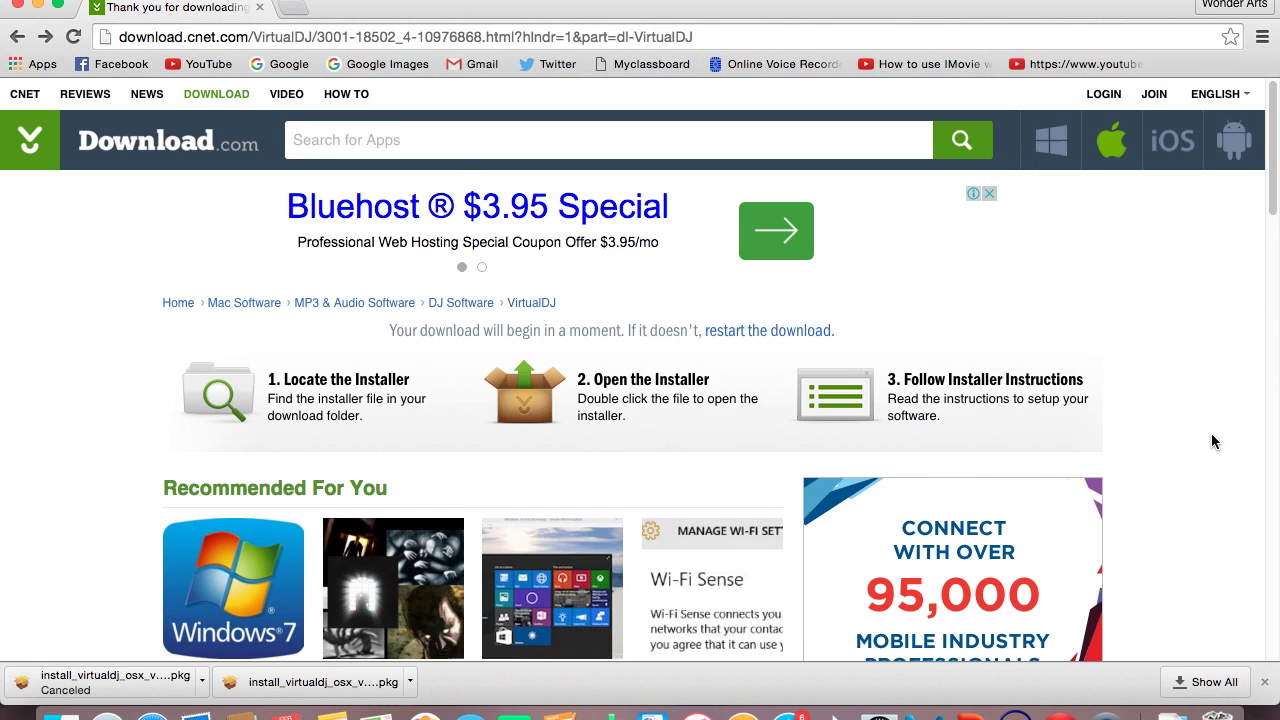
pyautogui.click(1172, 712)
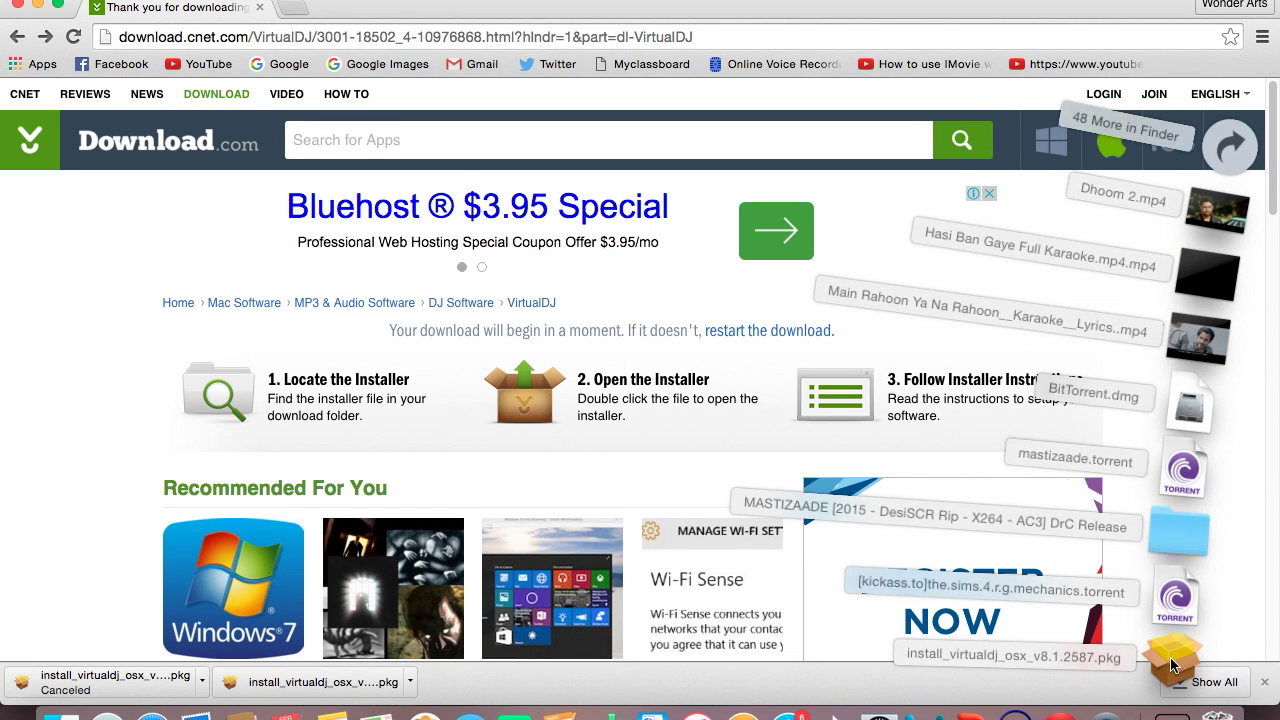
pyautogui.click(63, 508)
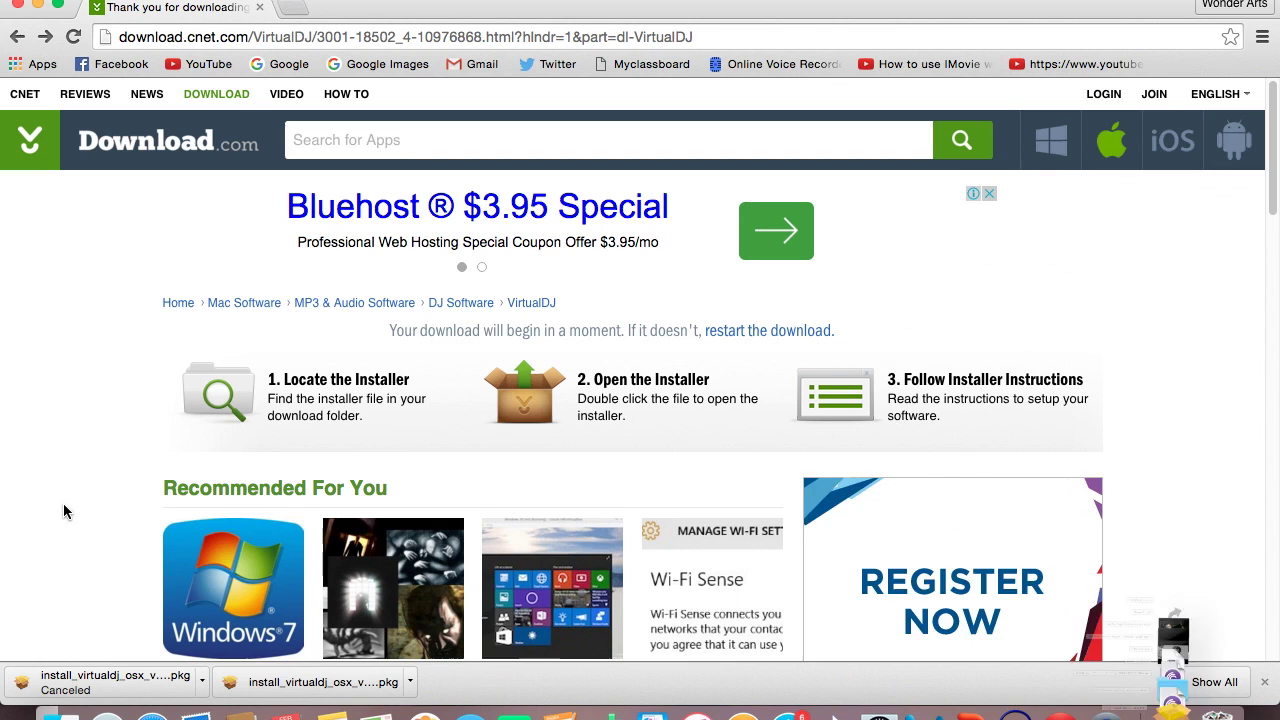
pyautogui.click(322, 690)
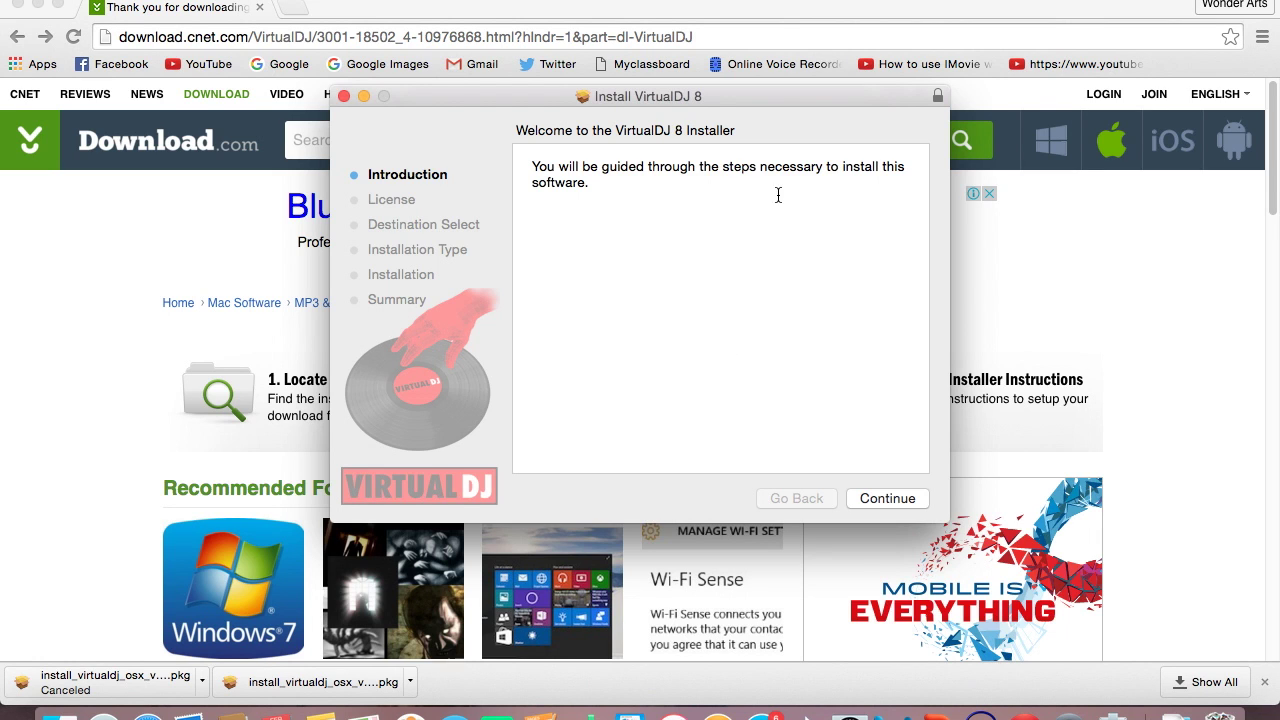
pyautogui.click(884, 498)
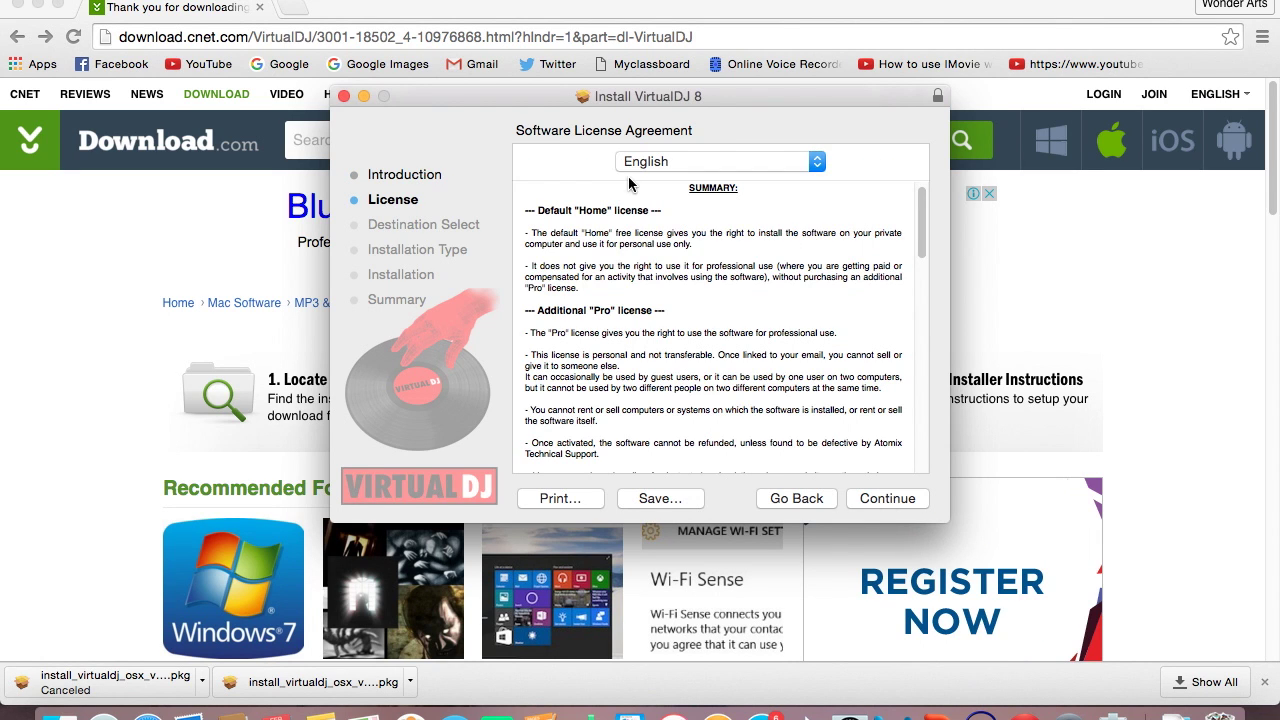
# Agree to the VirtualDJ license and pick the standard 59.7 MB install on Macintosh HD
pyautogui.click(884, 499)
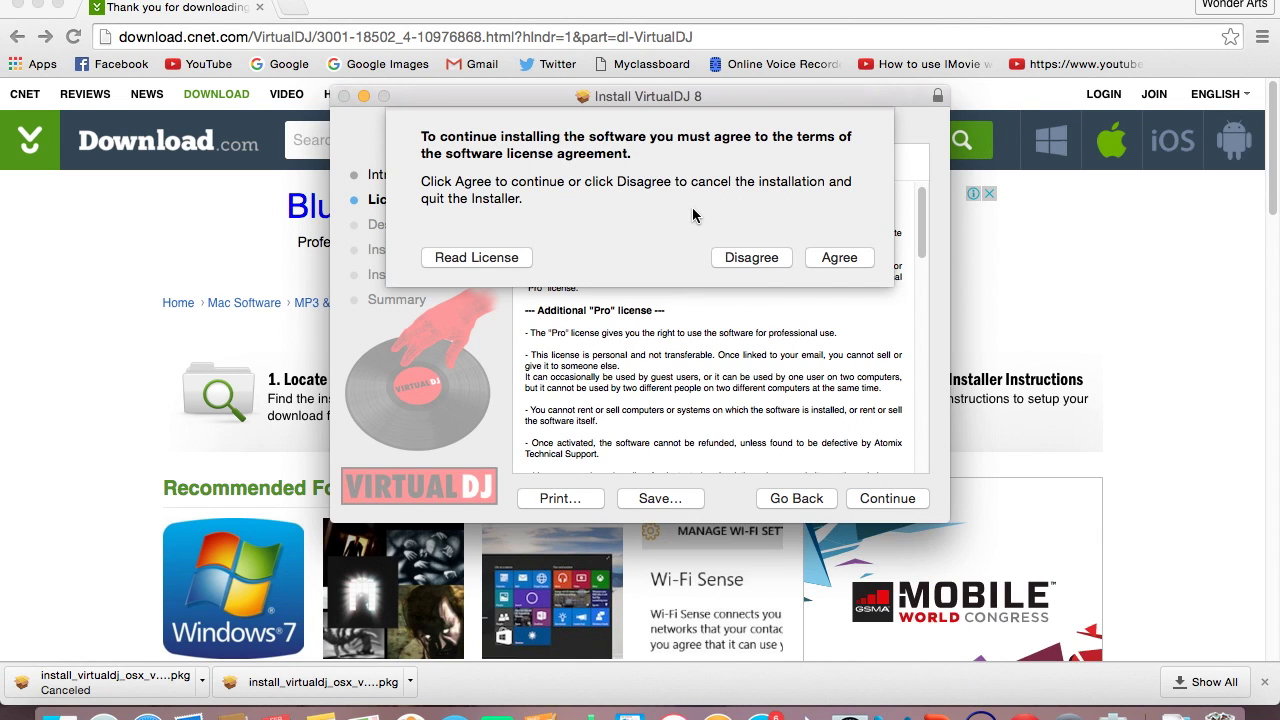
pyautogui.click(840, 258)
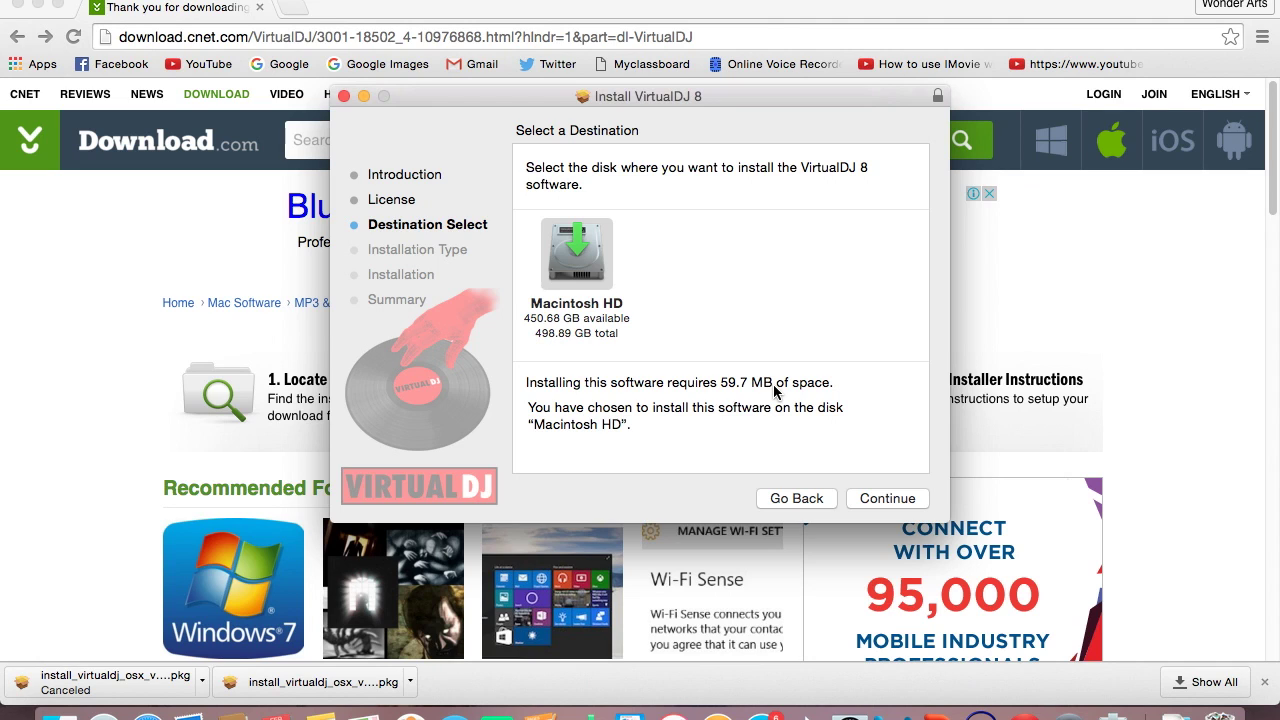
pyautogui.click(889, 502)
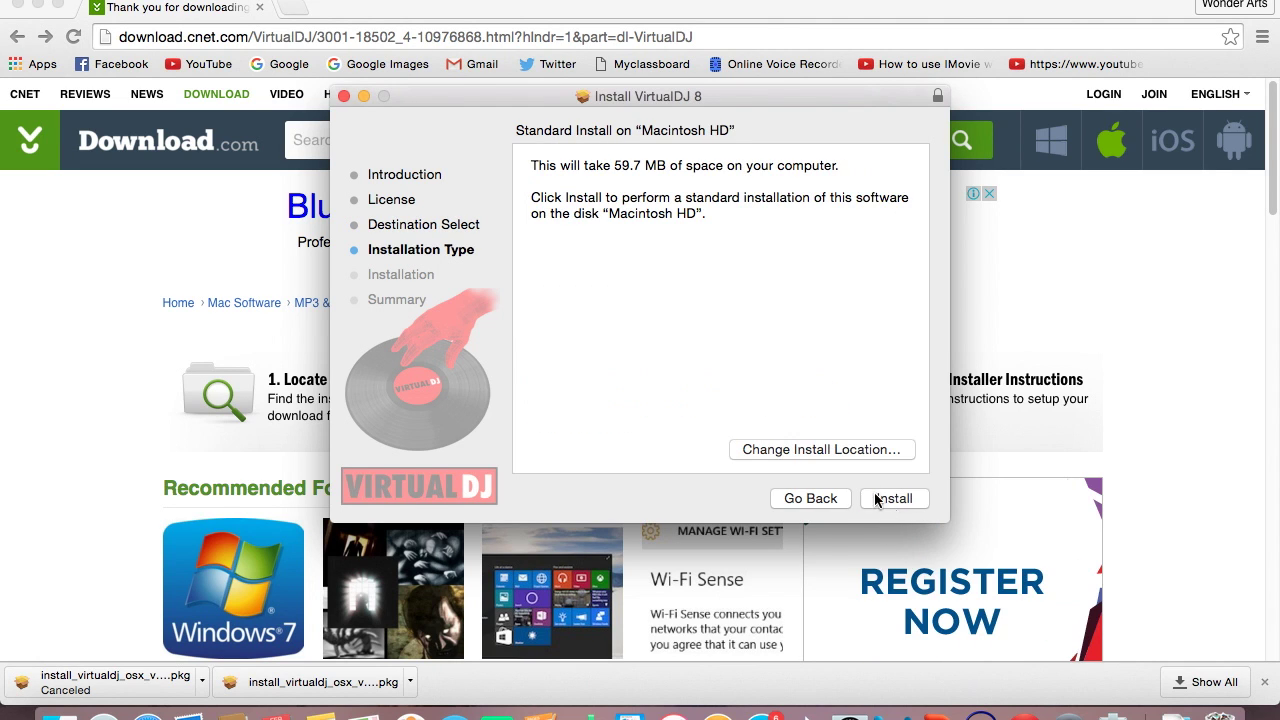
pyautogui.click(902, 500)
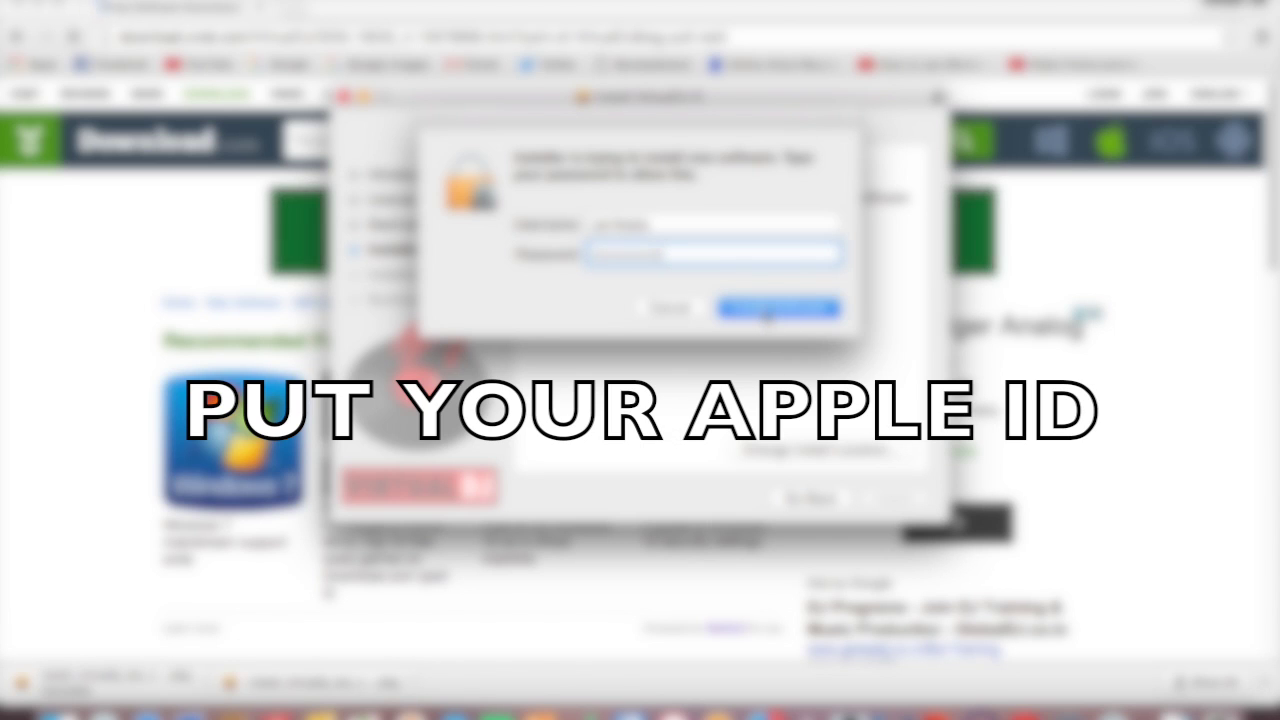
# Authorise the installation with the account password, then close the installer once it succeeds
pyautogui.click(765, 312)
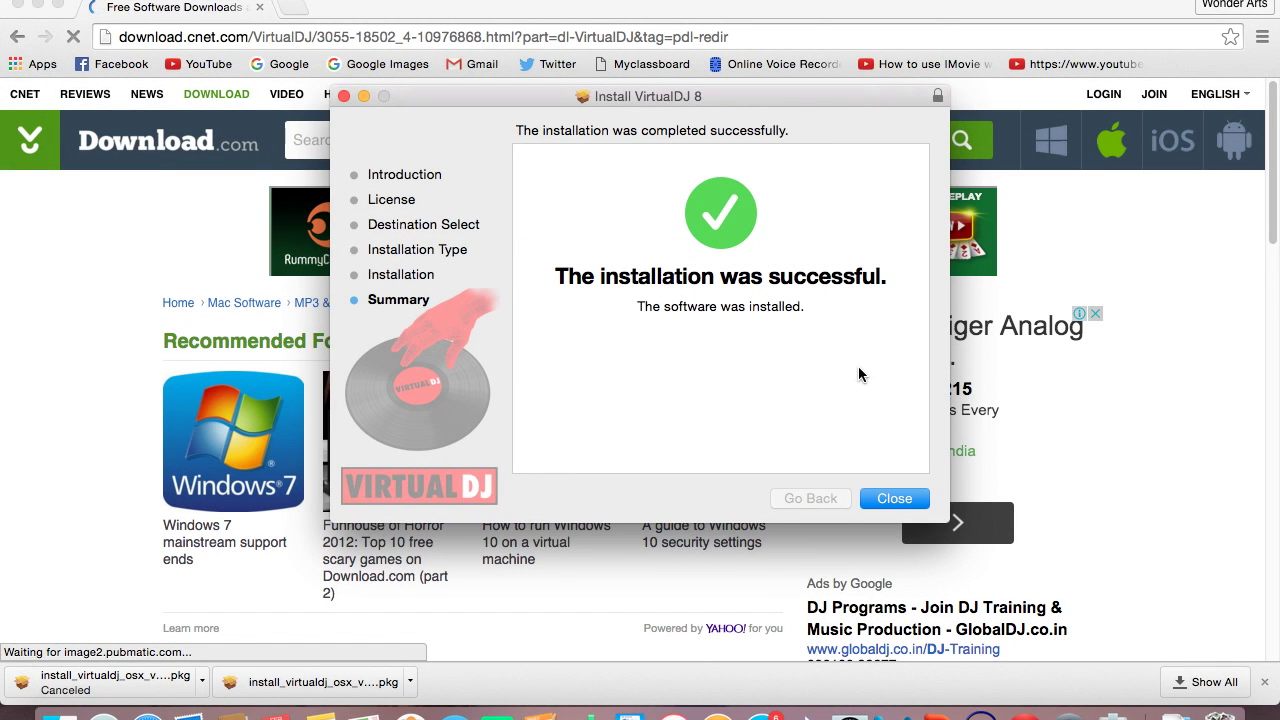
pyautogui.click(903, 498)
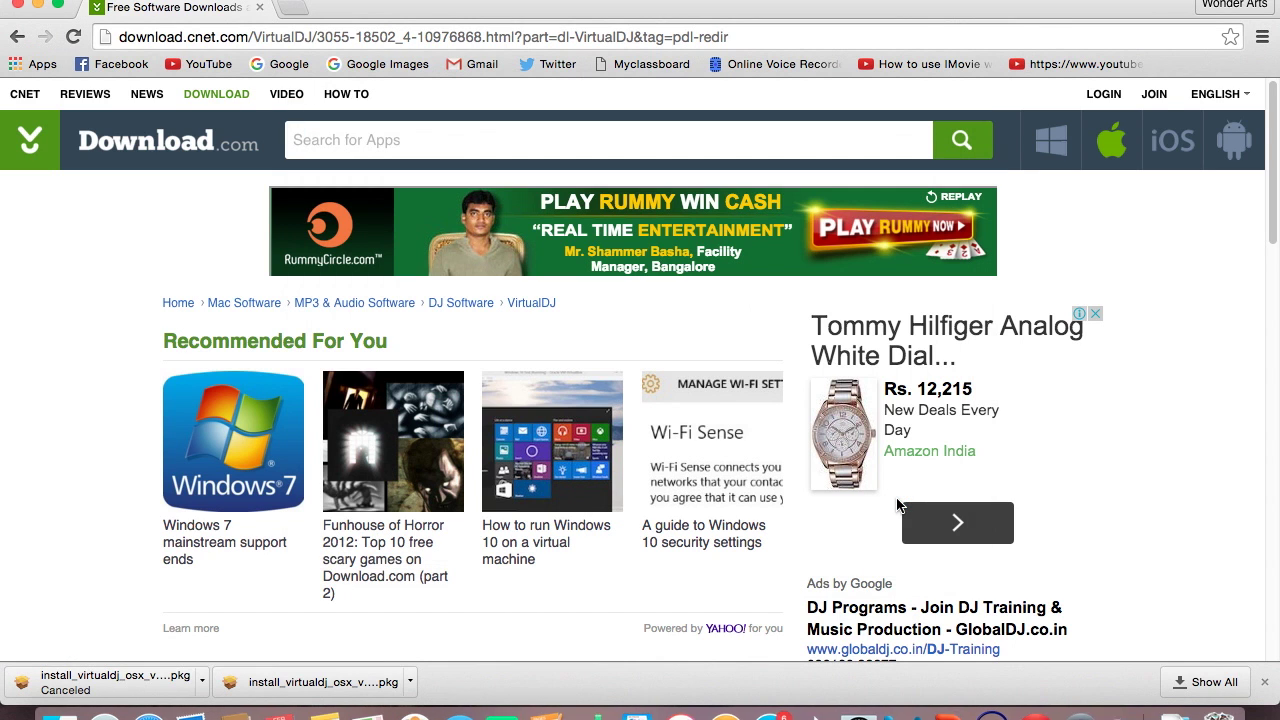
pyautogui.click(38, 7)
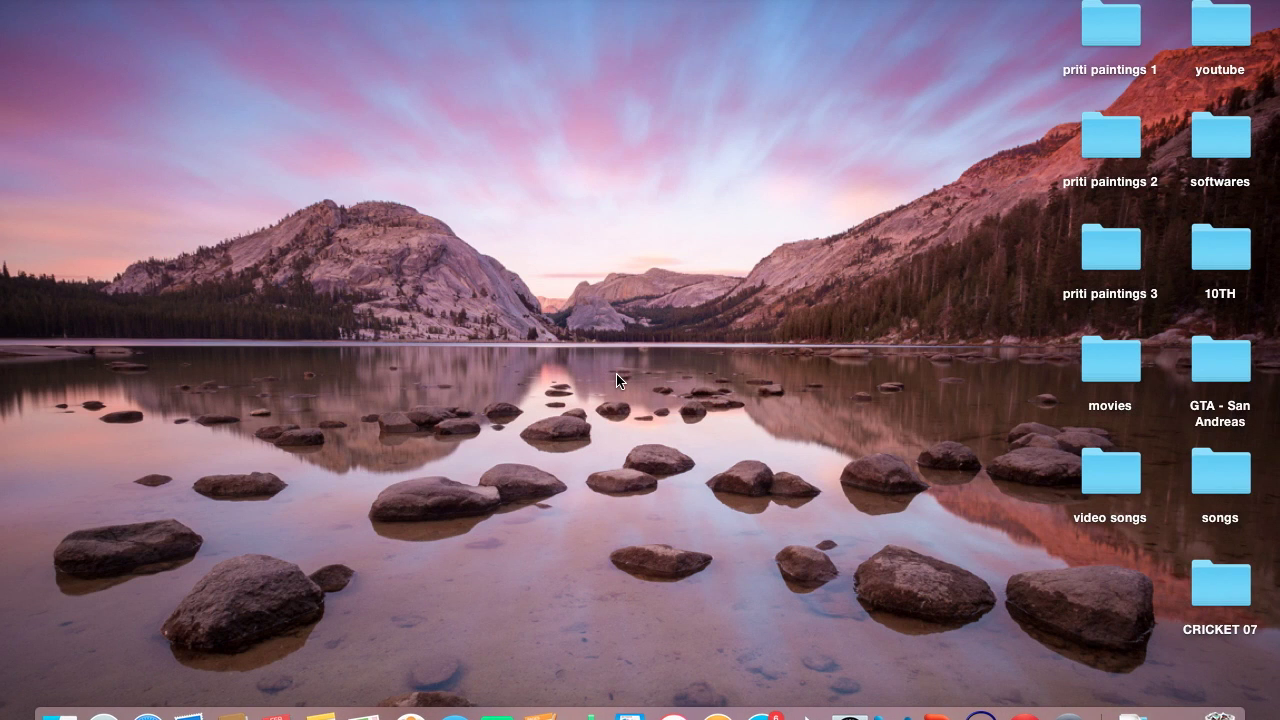
# Find VirtualDJ 8 in Finder's Applications folder
pyautogui.click(59, 712)
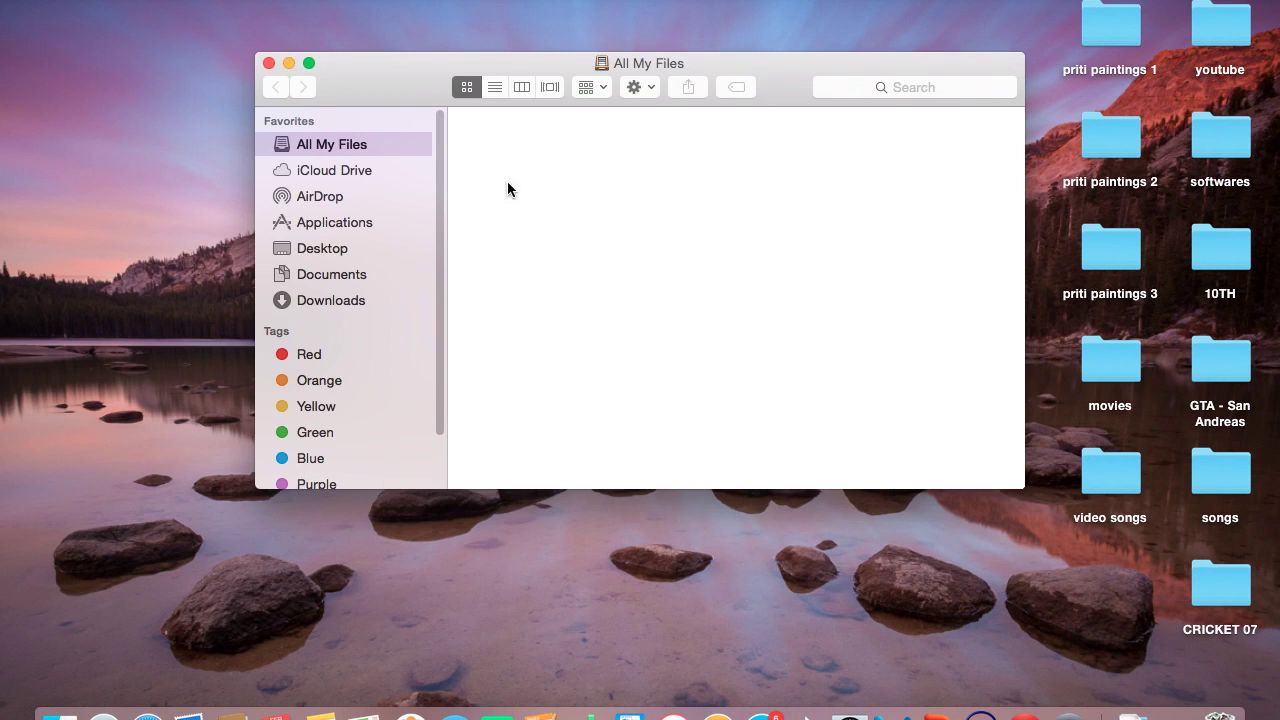
pyautogui.click(340, 299)
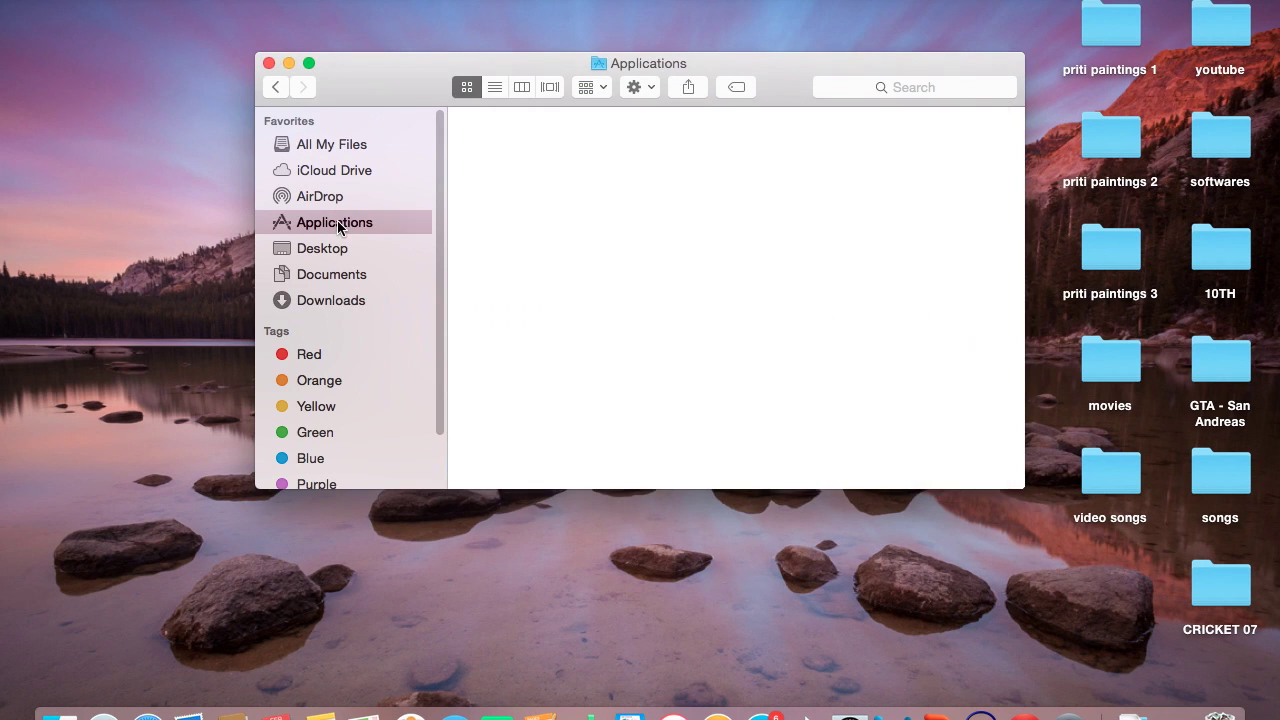
pyautogui.scroll(-2, 779, 336)
pyautogui.scroll(-10, 779, 336)
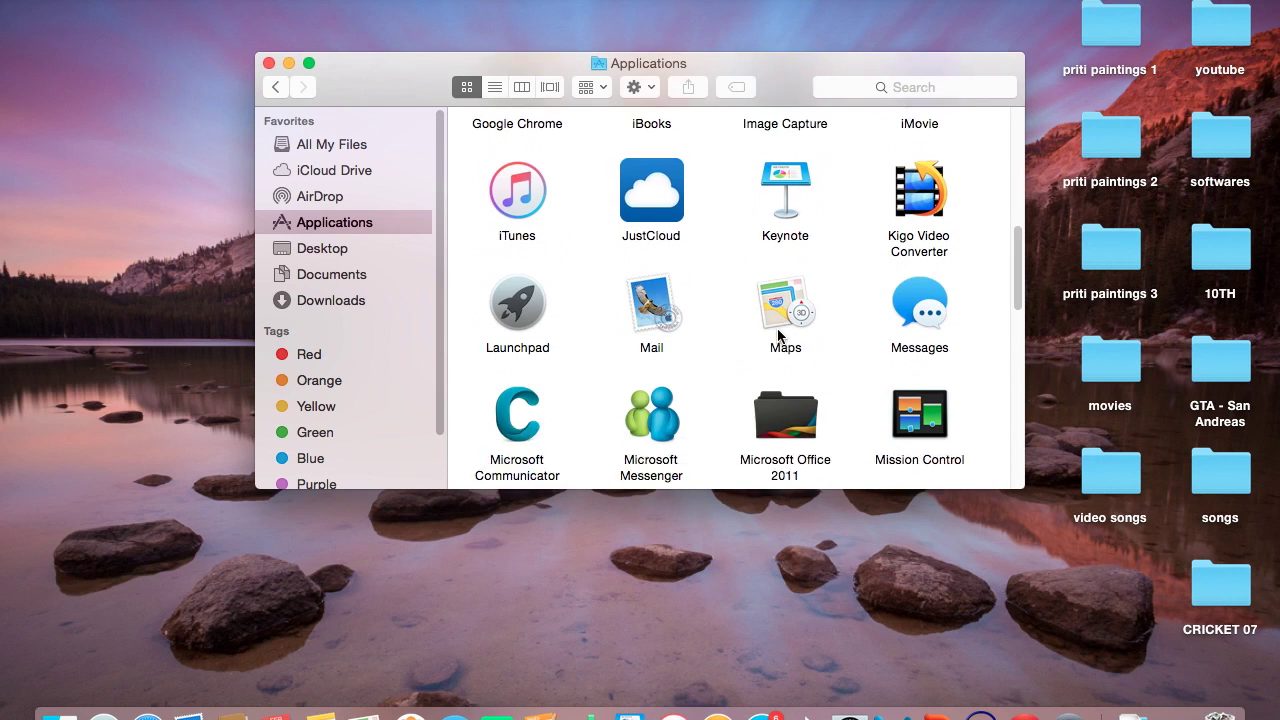
pyautogui.scroll(-15, 779, 334)
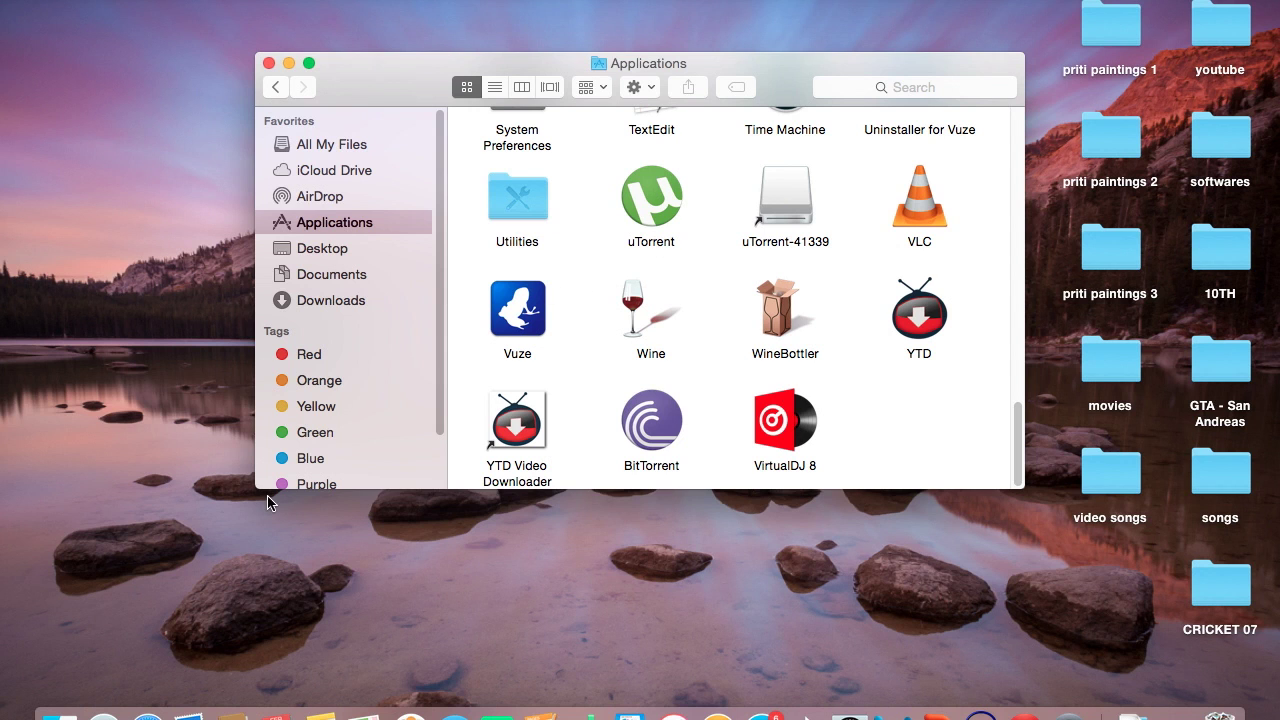
pyautogui.click(104, 712)
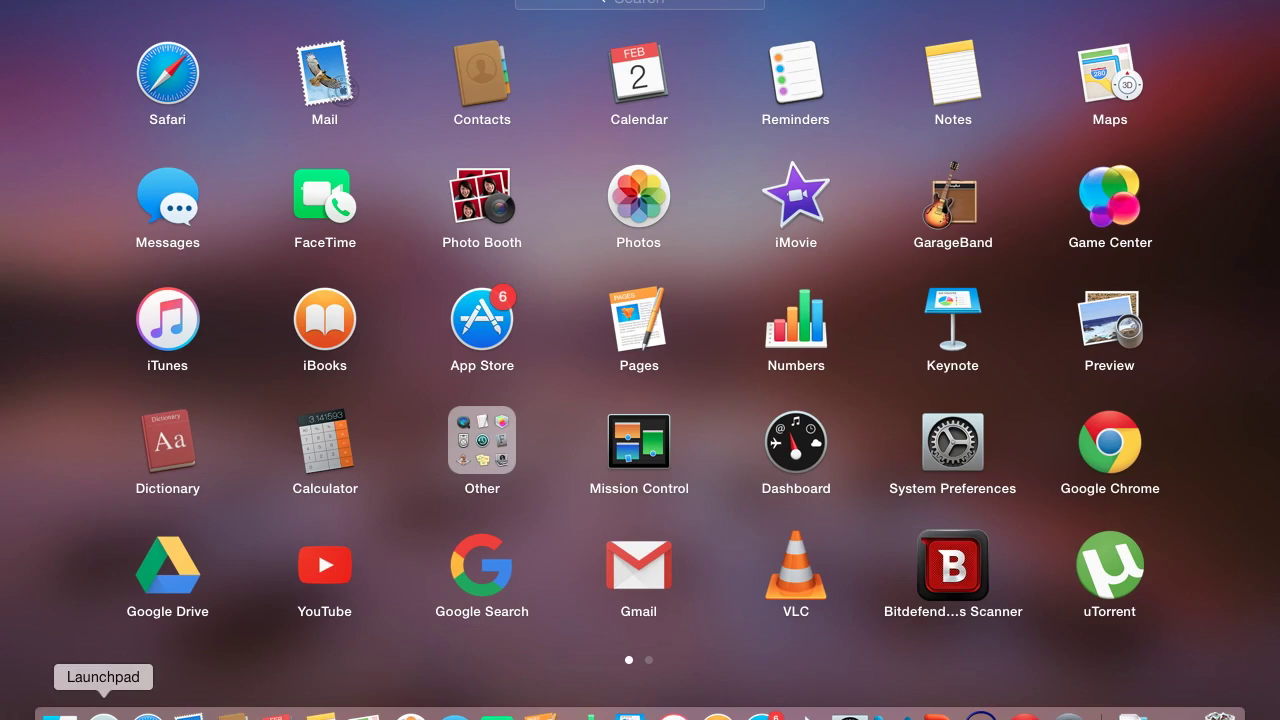
# Start VirtualDJ 8 from Launchpad's second page and close its Login window
pyautogui.hscroll(3, 740, 491)
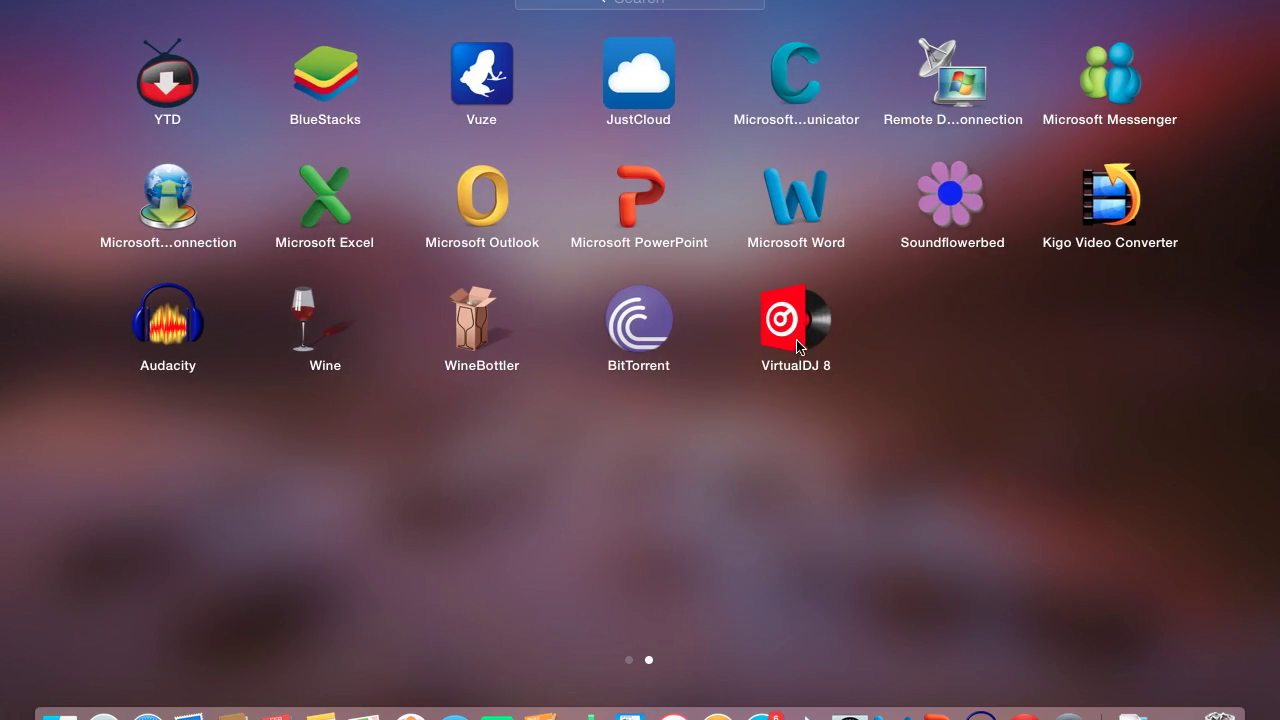
pyautogui.click(802, 331)
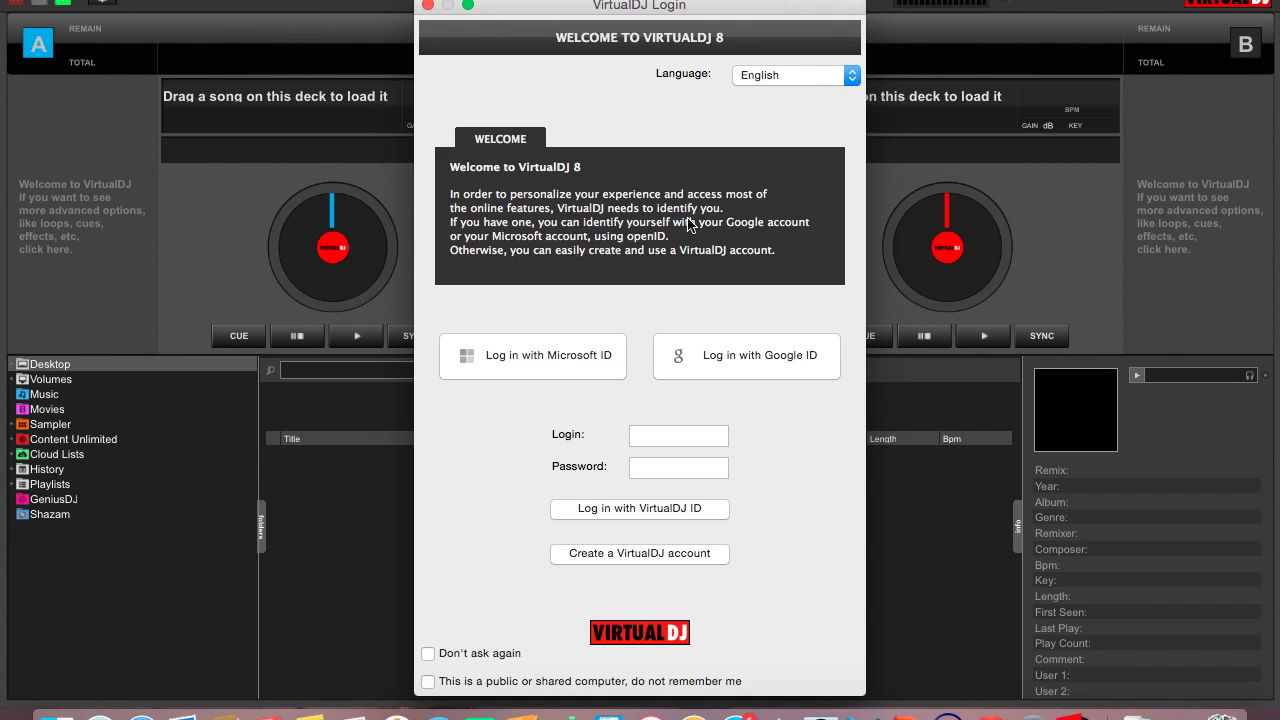
pyautogui.click(428, 6)
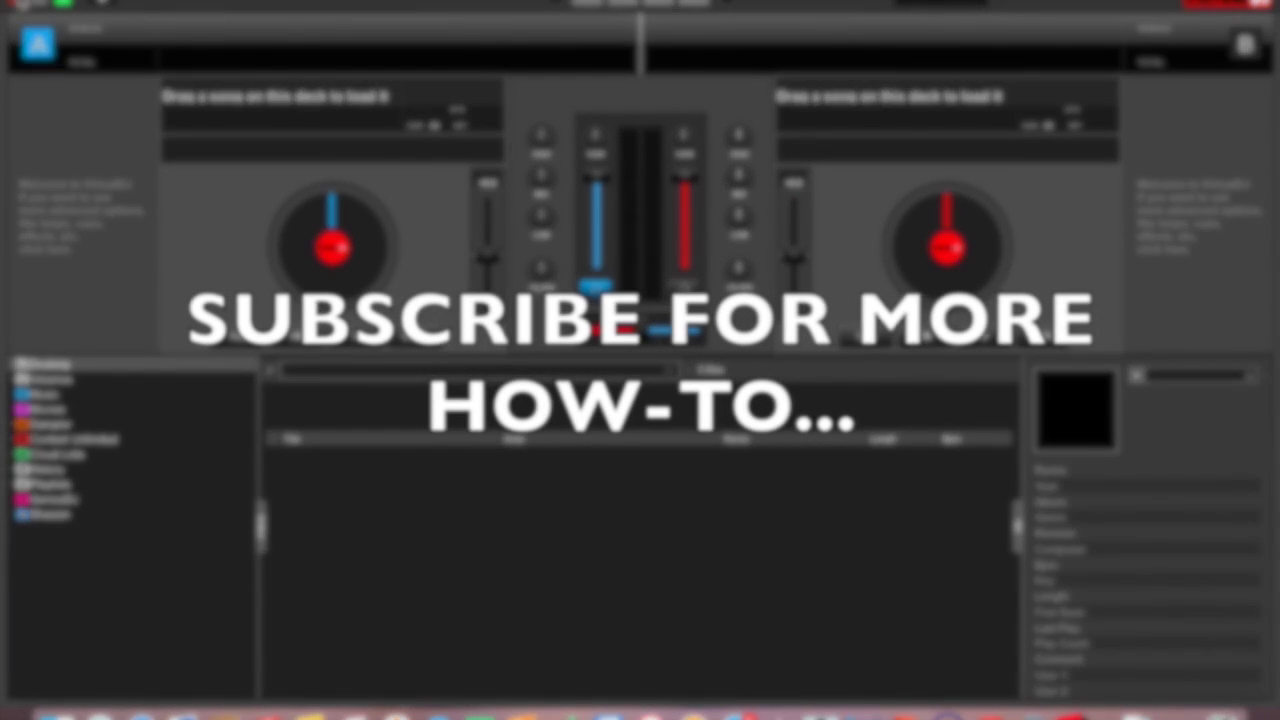